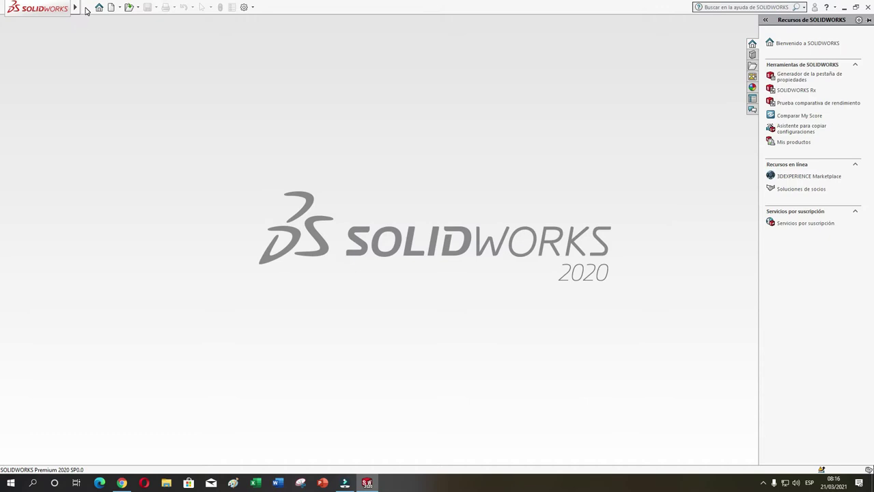
- Create a new Dibujo (Drawing) document from the New SOLIDWORKS Document dialog
click(111, 9)
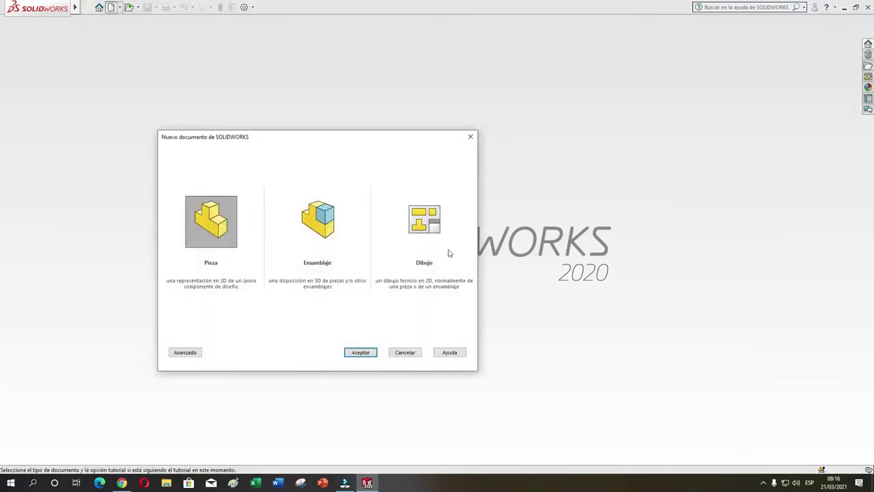
click(422, 220)
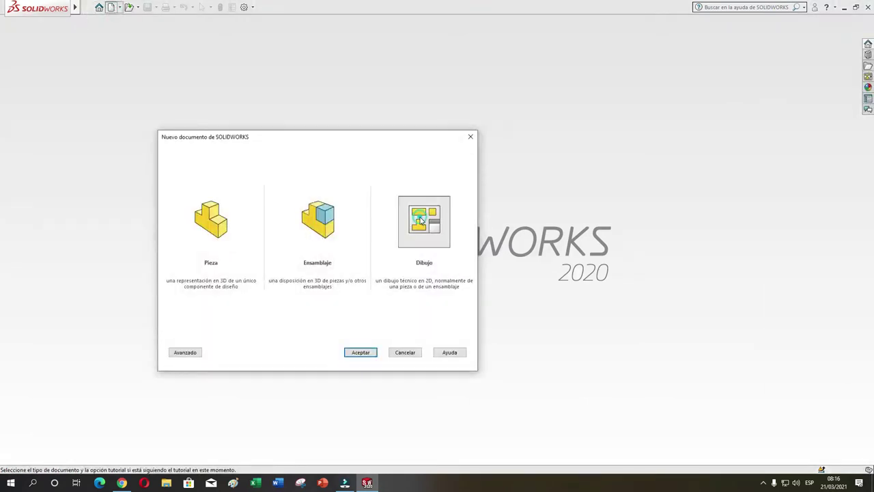
click(361, 353)
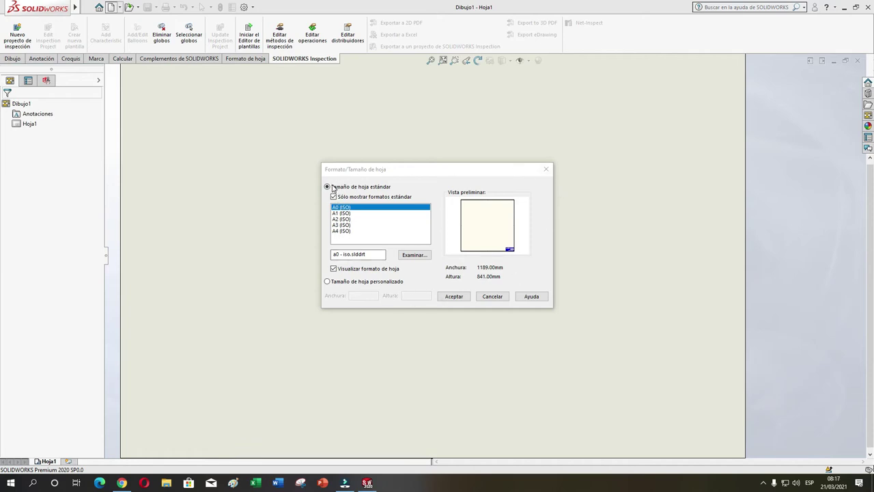
- Choose the A3 (ISO) sheet format with title block for Dibujo1
click(338, 226)
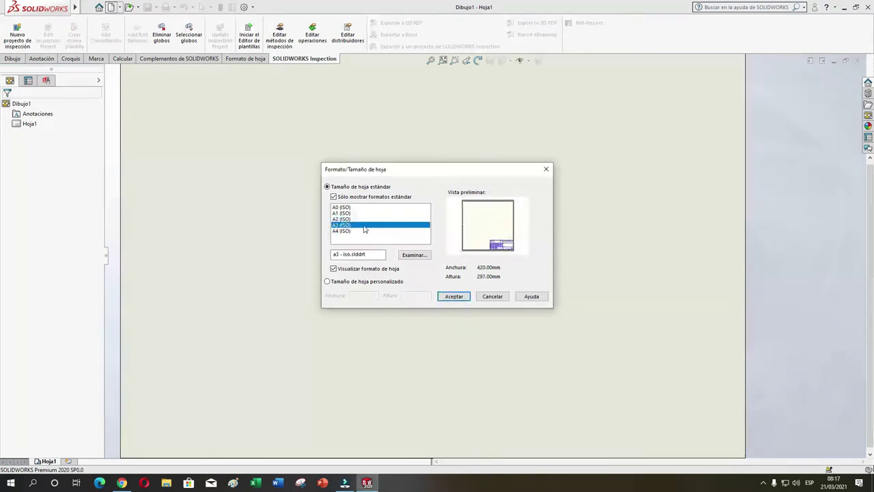
click(456, 303)
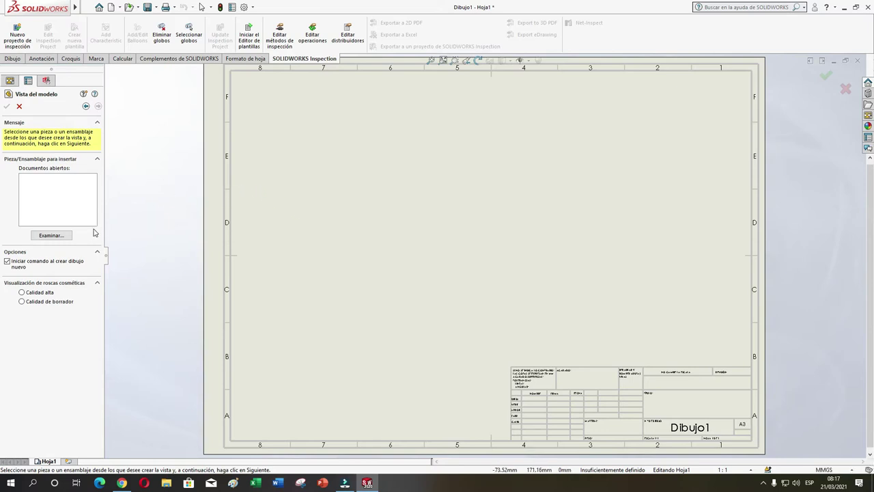
- Load the part Ejercicio-1-Tarea Final as the model for the drawing views
click(53, 236)
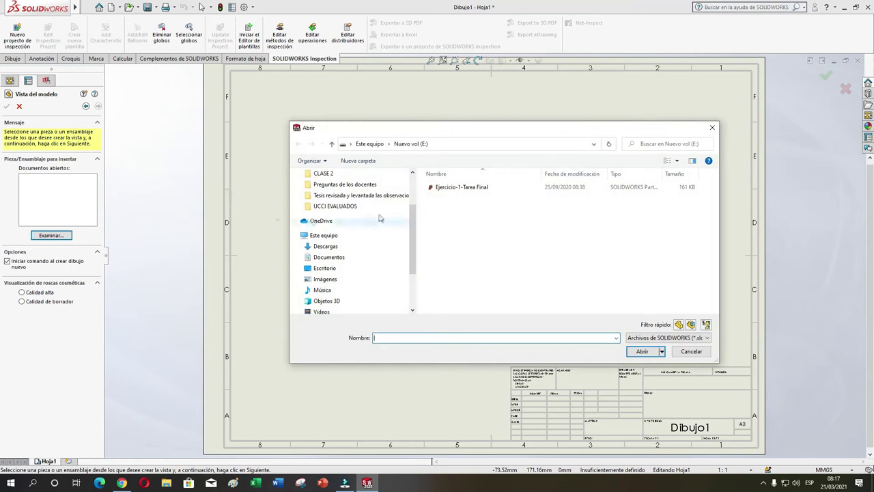
click(454, 189)
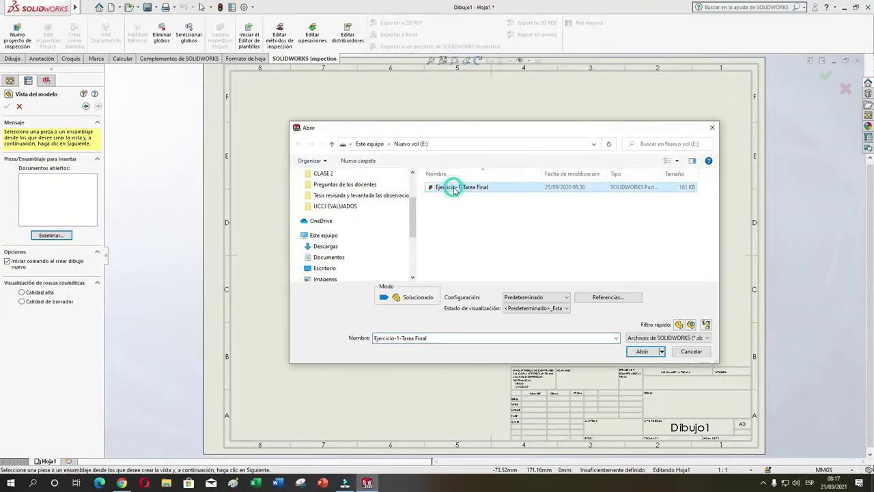
click(641, 352)
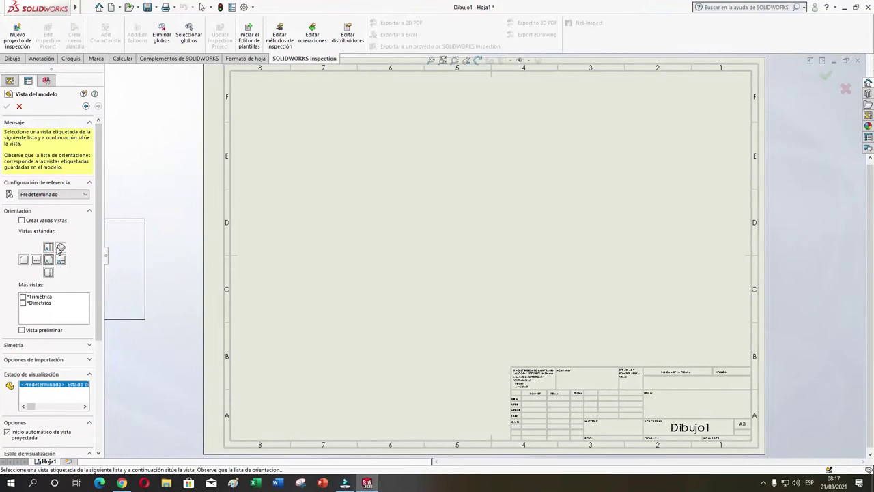
- Place an isometric view of the part at the sheet's upper left
click(61, 248)
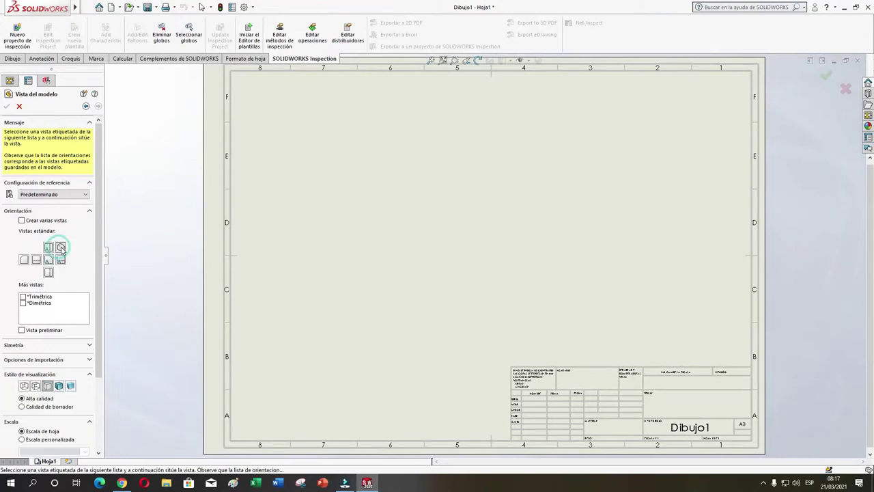
click(342, 179)
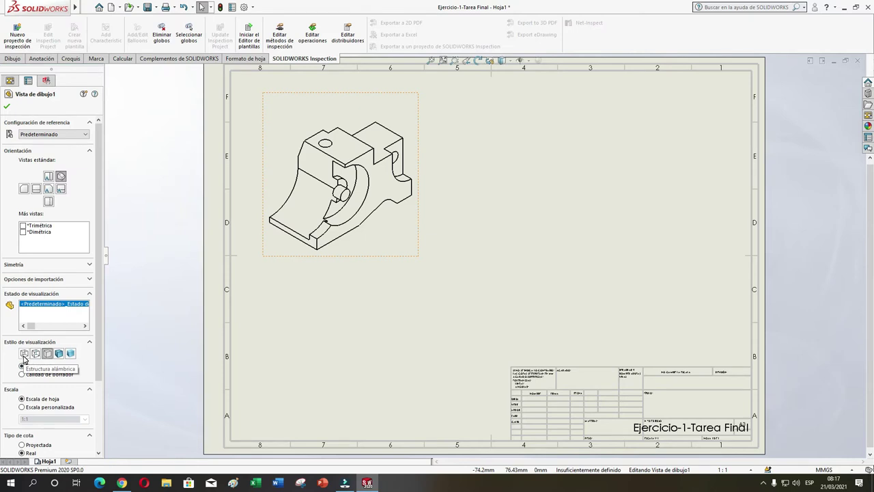
- Compare the display styles and set the isometric view to Líneas ocultas visibles (dashed hidden lines)
click(24, 354)
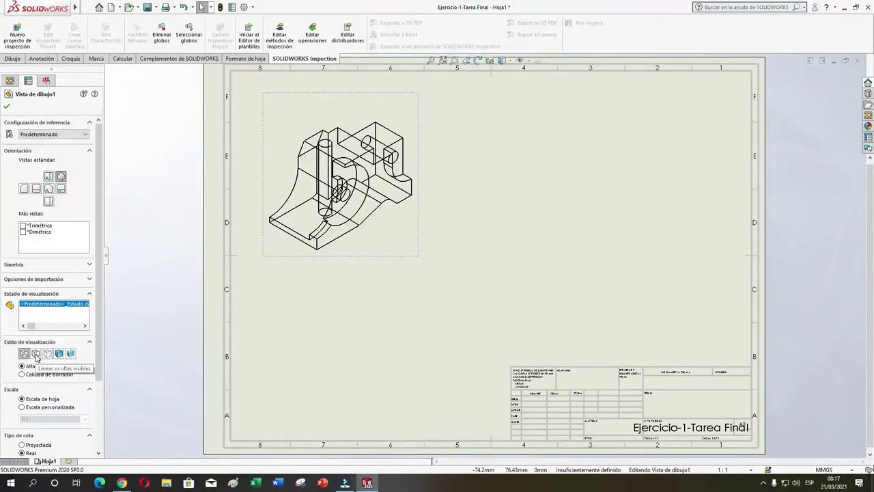
click(36, 354)
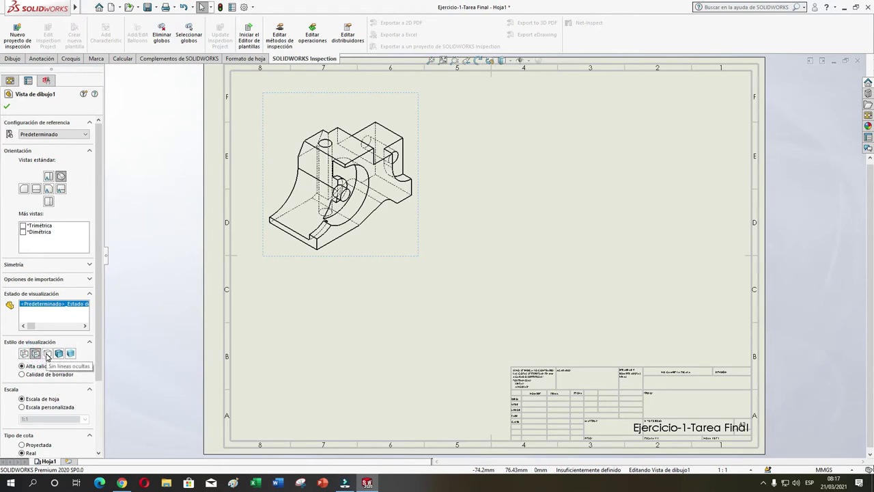
click(47, 354)
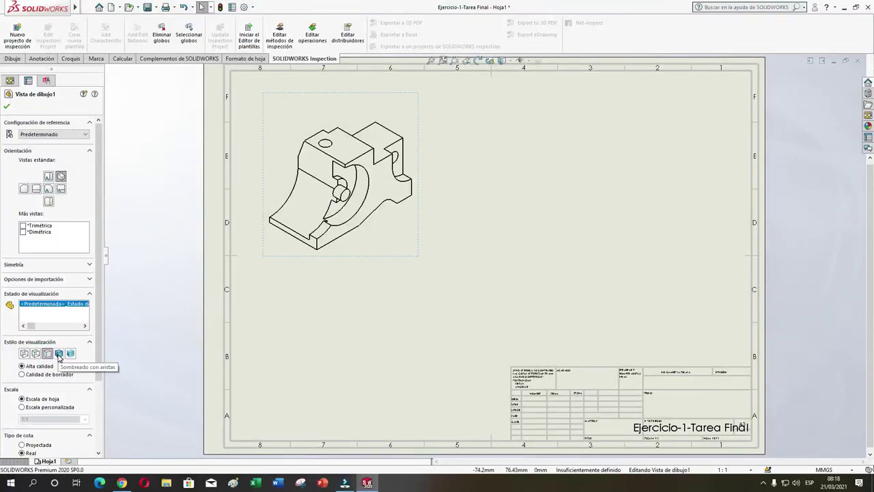
click(58, 354)
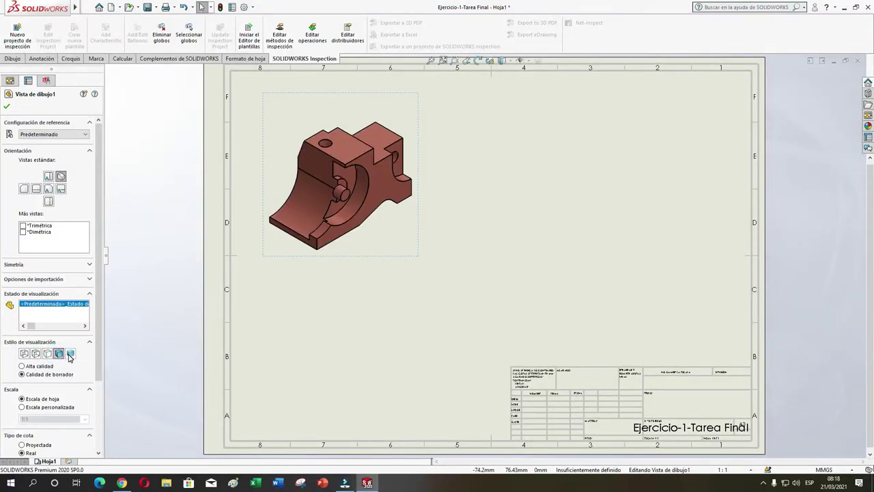
click(70, 353)
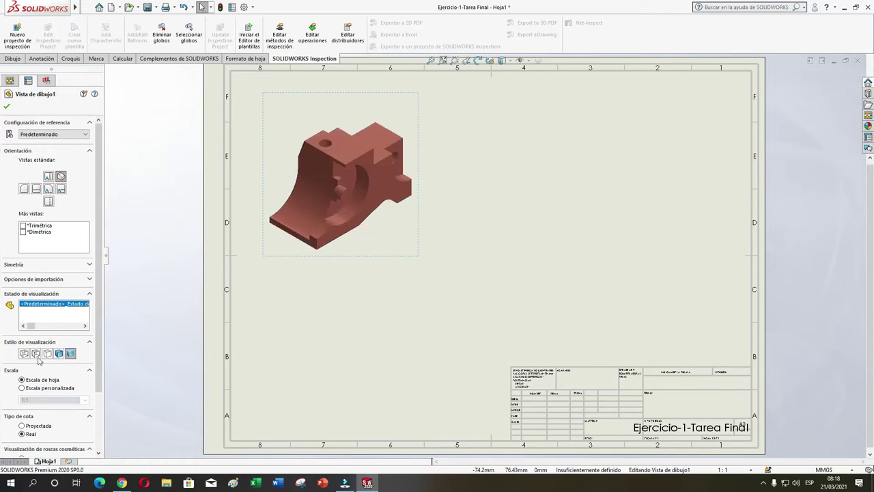
click(35, 354)
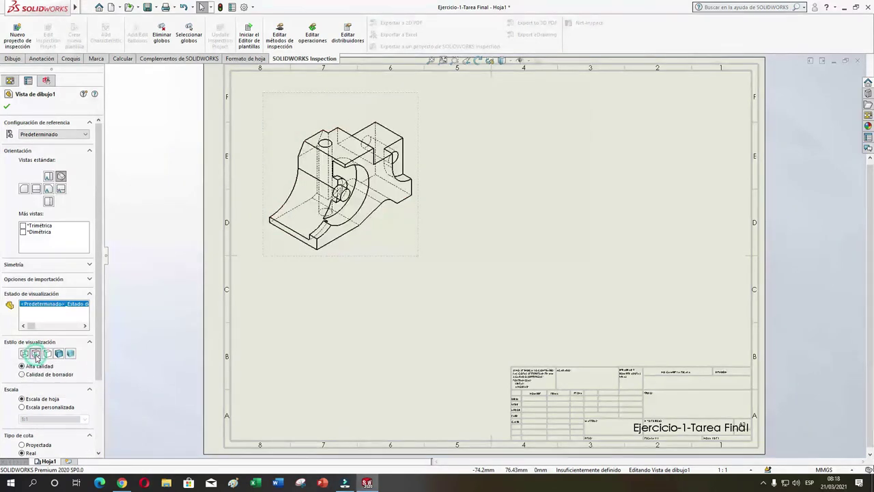
click(294, 348)
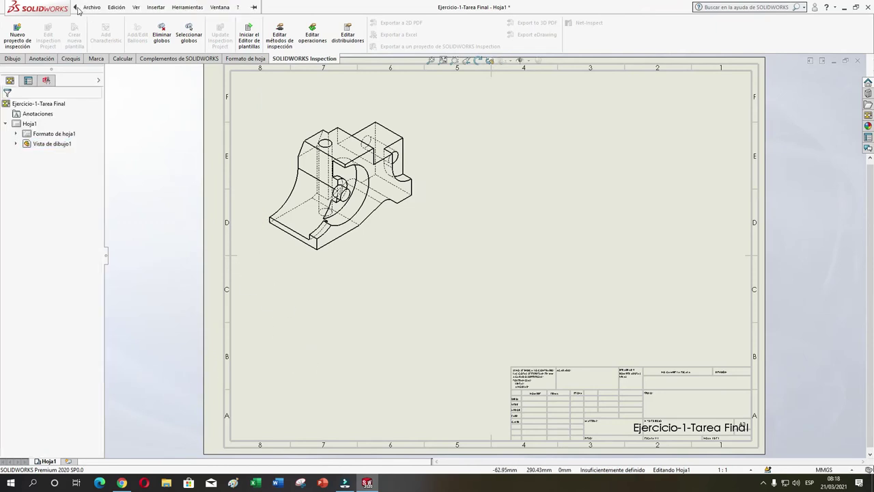
- Start another model view of Ejercicio-1-Tarea Final via Insertar > Vista de dibujo > Modelo
click(92, 6)
mouse_move(156, 7)
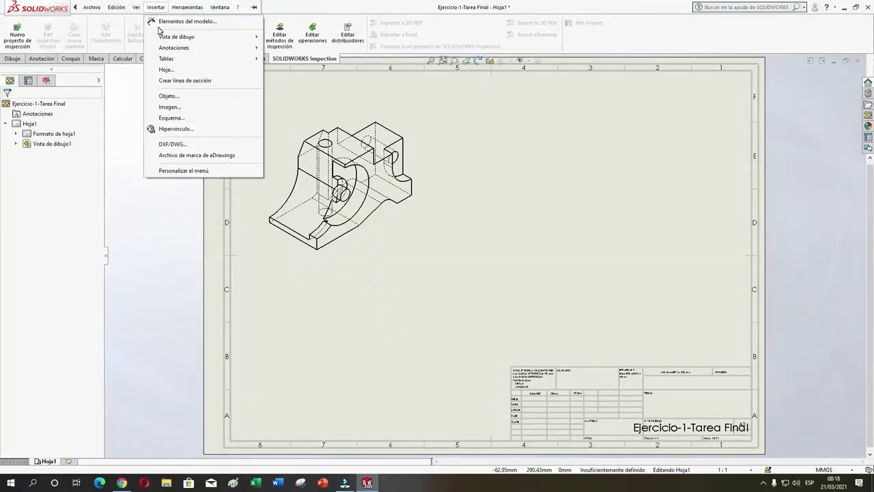
mouse_move(176, 37)
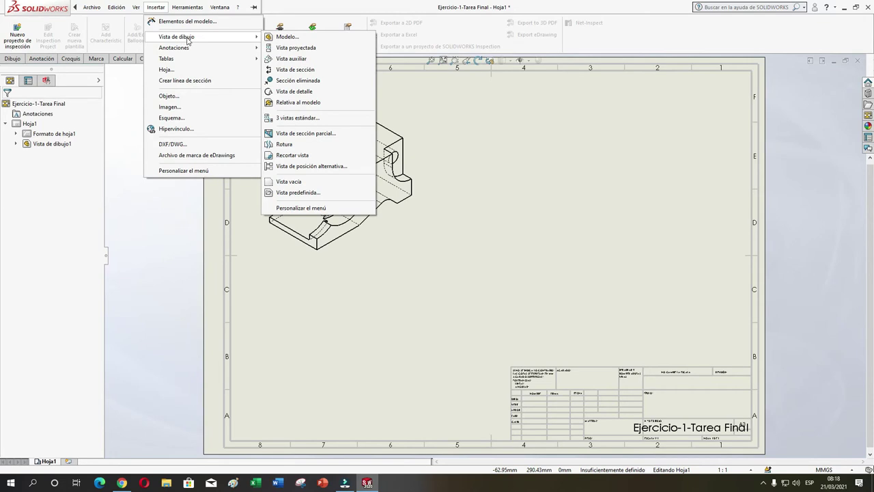
click(288, 39)
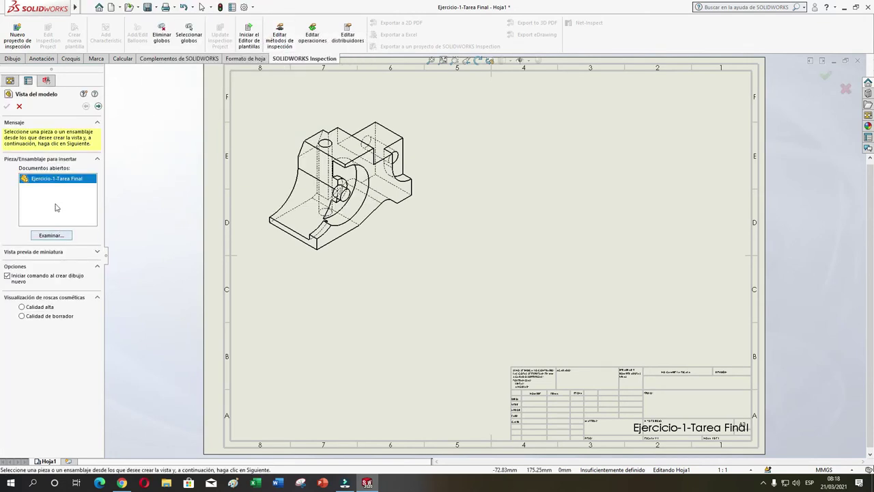
click(51, 238)
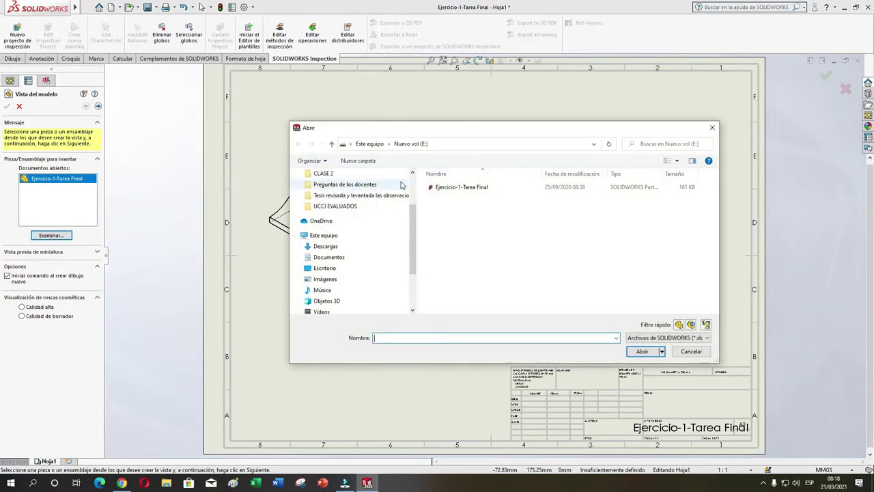
click(462, 188)
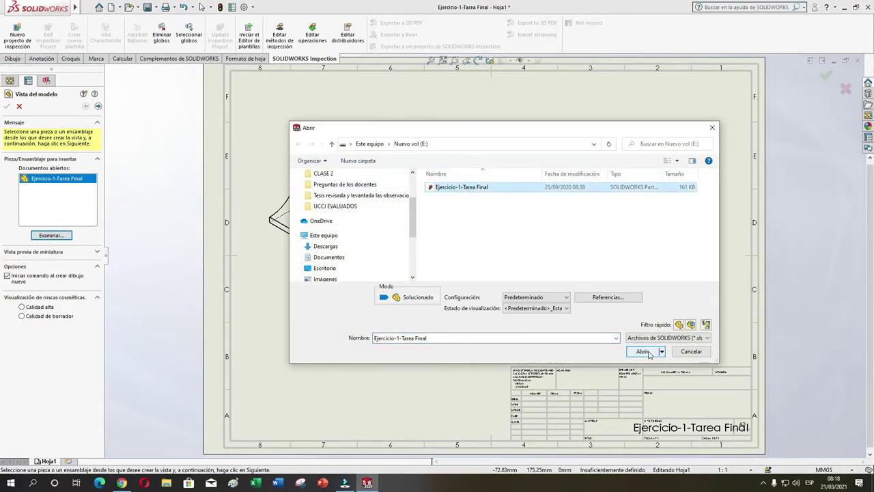
click(652, 351)
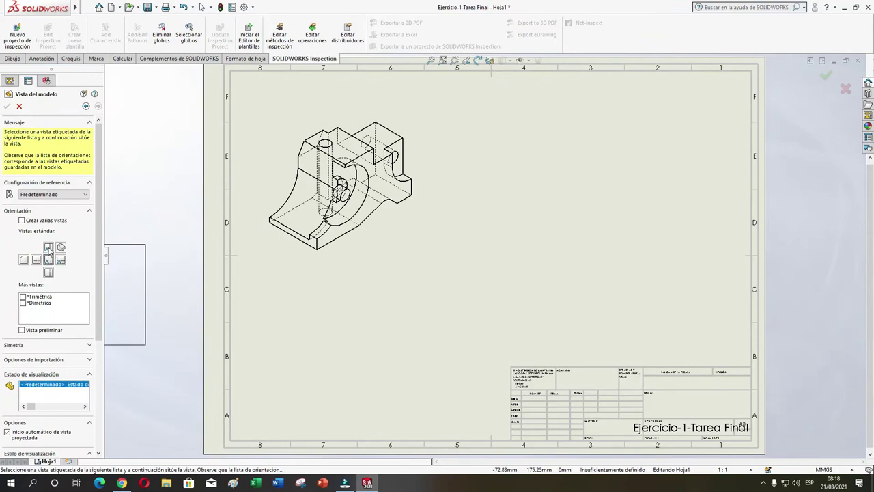
- Place the side view, Vista de dibujo2, right of the isometric view without projected views
click(48, 249)
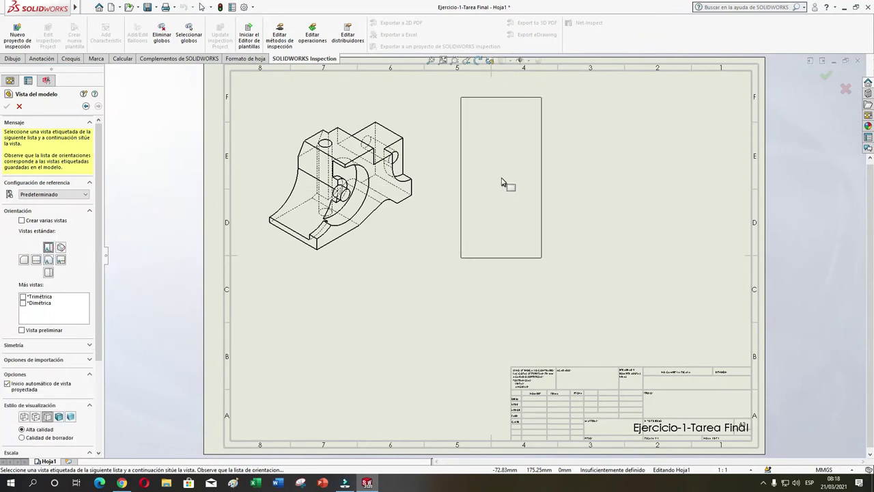
click(503, 183)
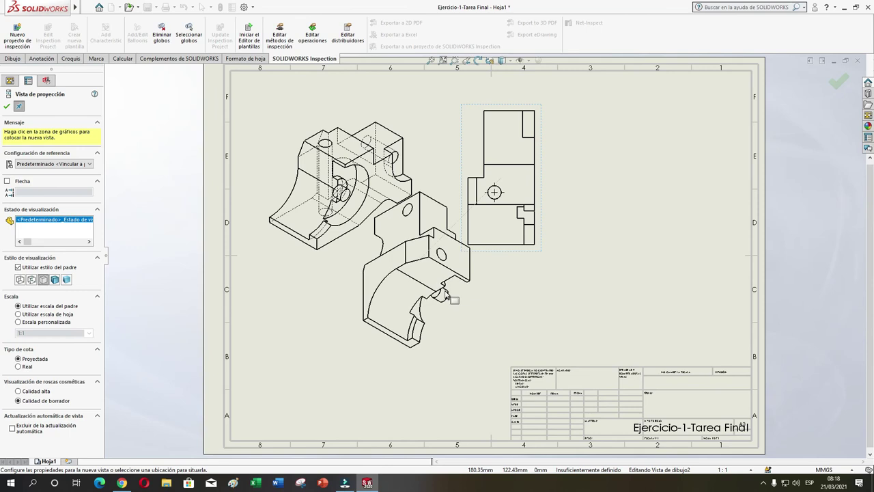
key(Escape)
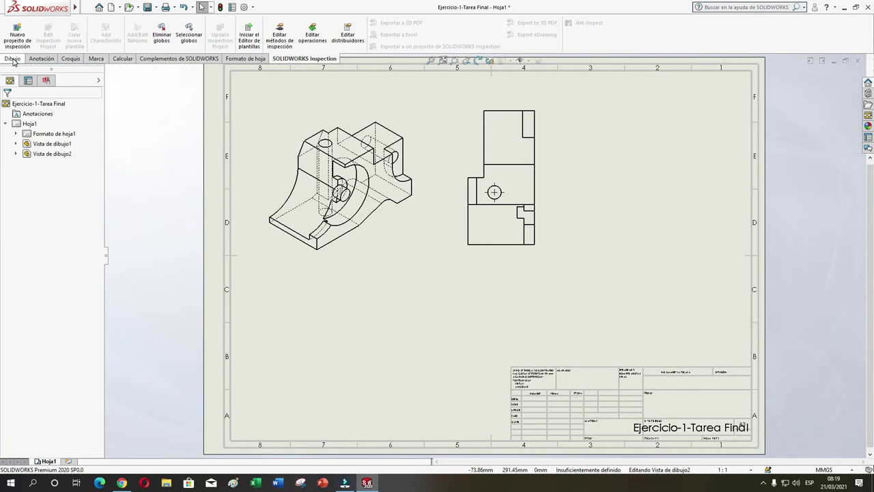
- Cut section A-A vertically through the side view's hole centre and place it to the right
click(13, 59)
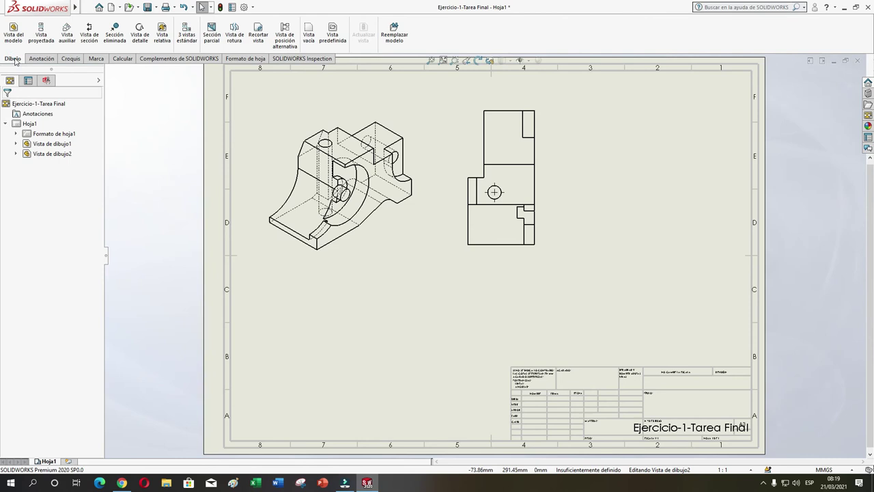
click(88, 39)
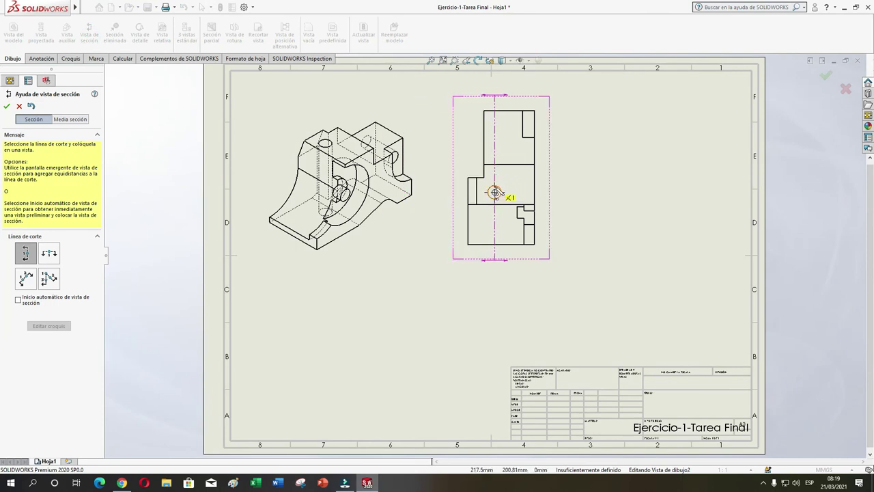
click(495, 193)
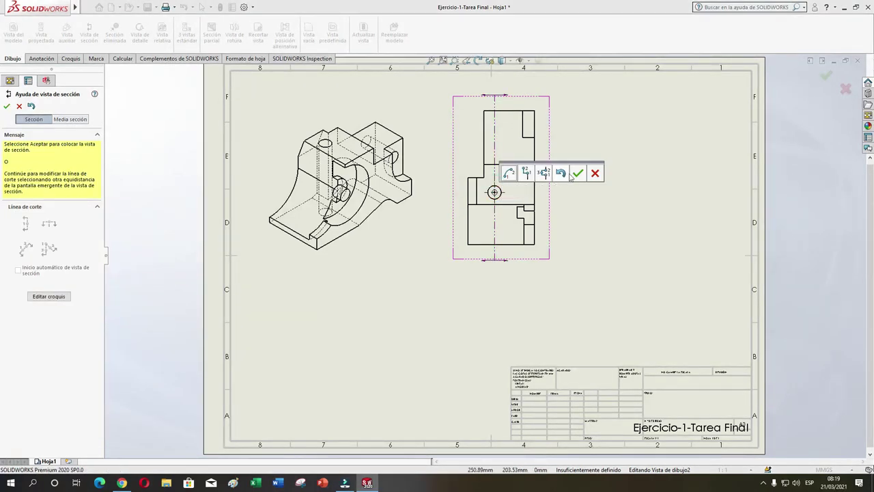
click(578, 173)
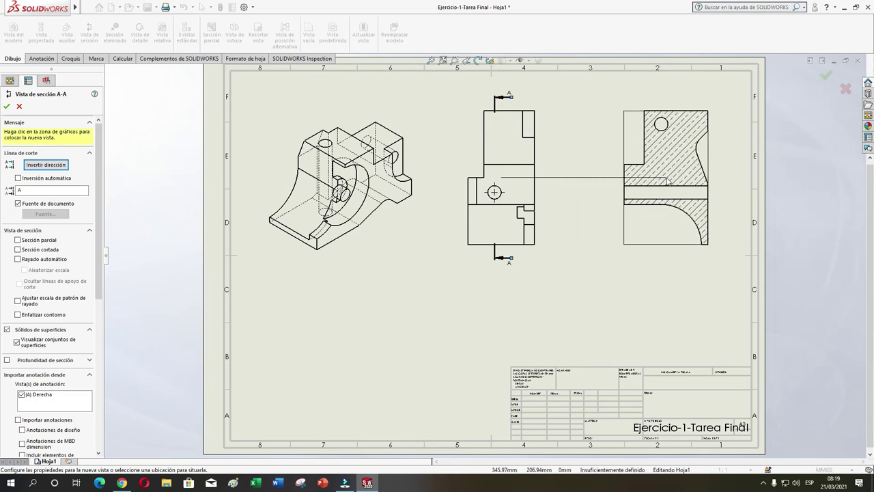
click(662, 182)
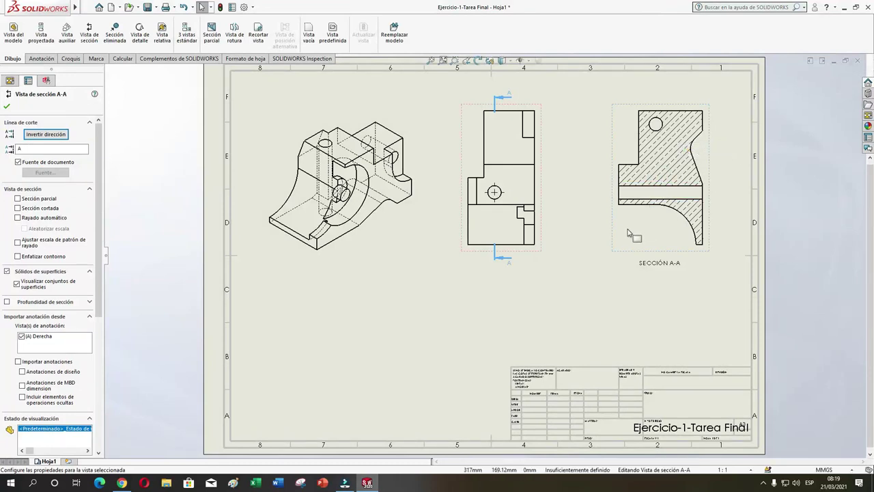
key(Escape)
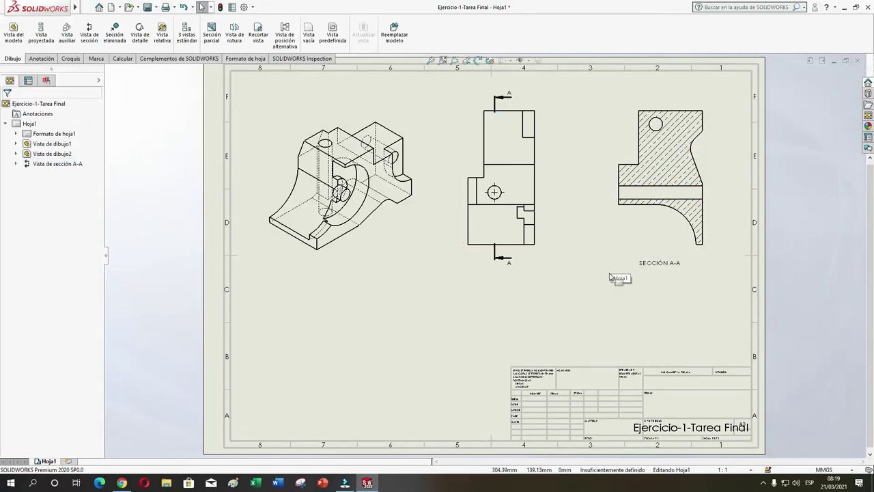